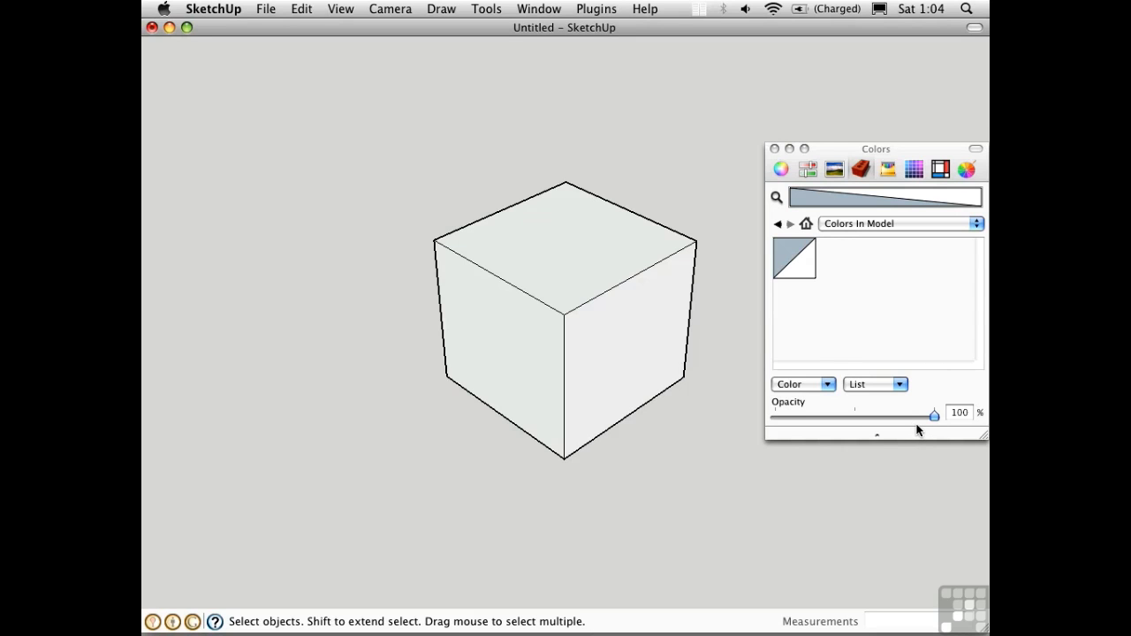
# Paint the cube's top and left faces pure red from the colour wheel, then view In Model colours
pyautogui.click(780, 169)
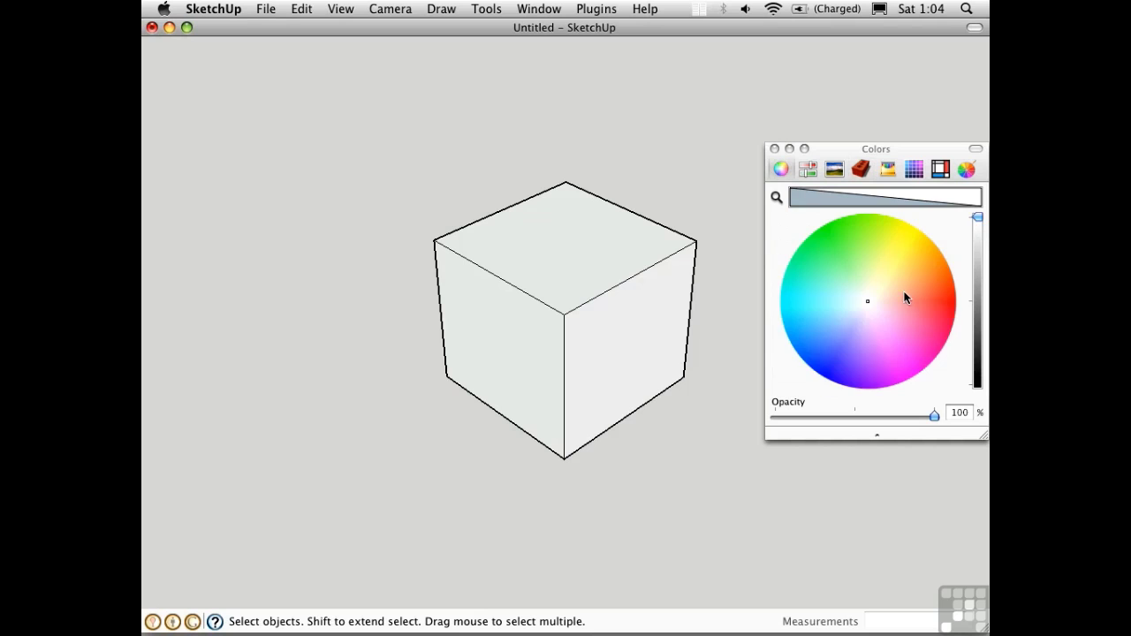
pyautogui.moveTo(905, 296); pyautogui.dragTo(954, 302)
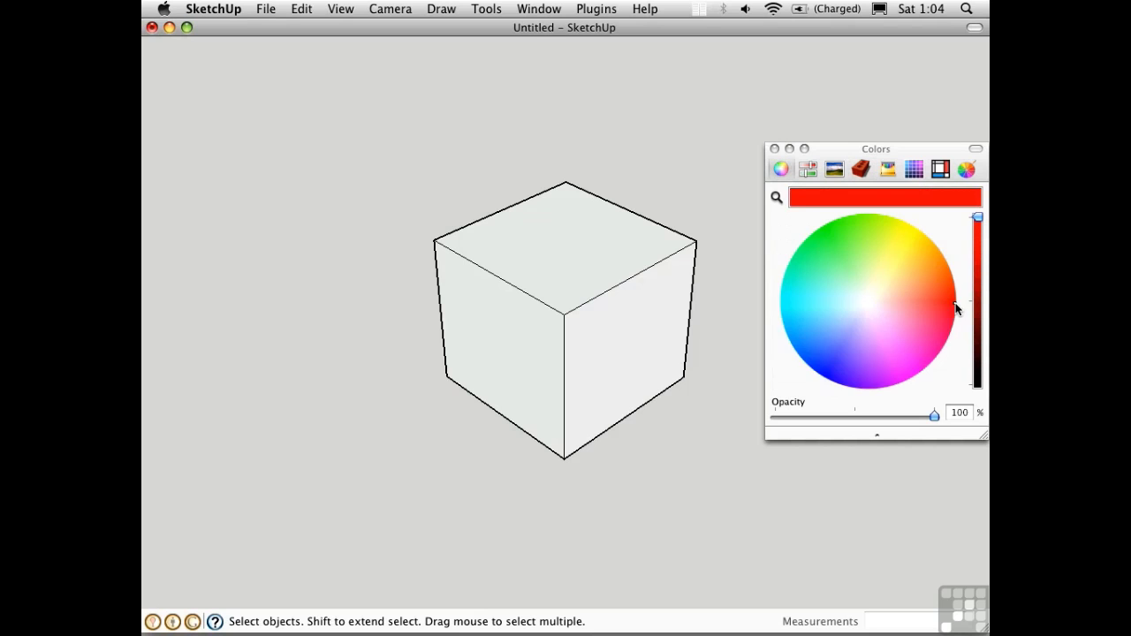
pyautogui.click(566, 258)
pyautogui.click(500, 332)
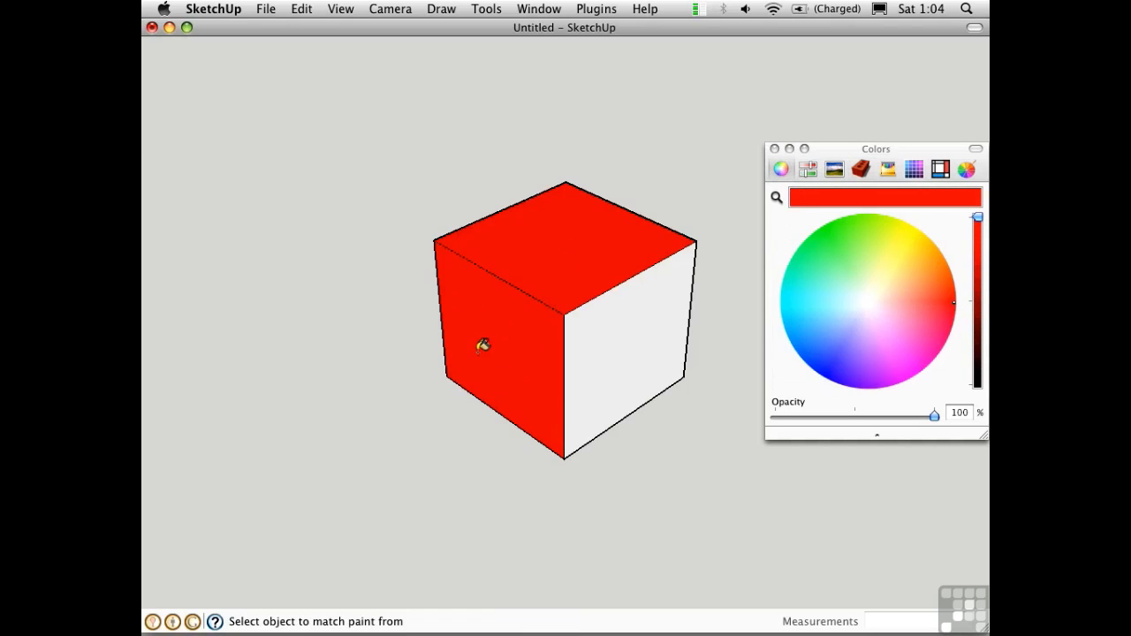
pyautogui.click(859, 169)
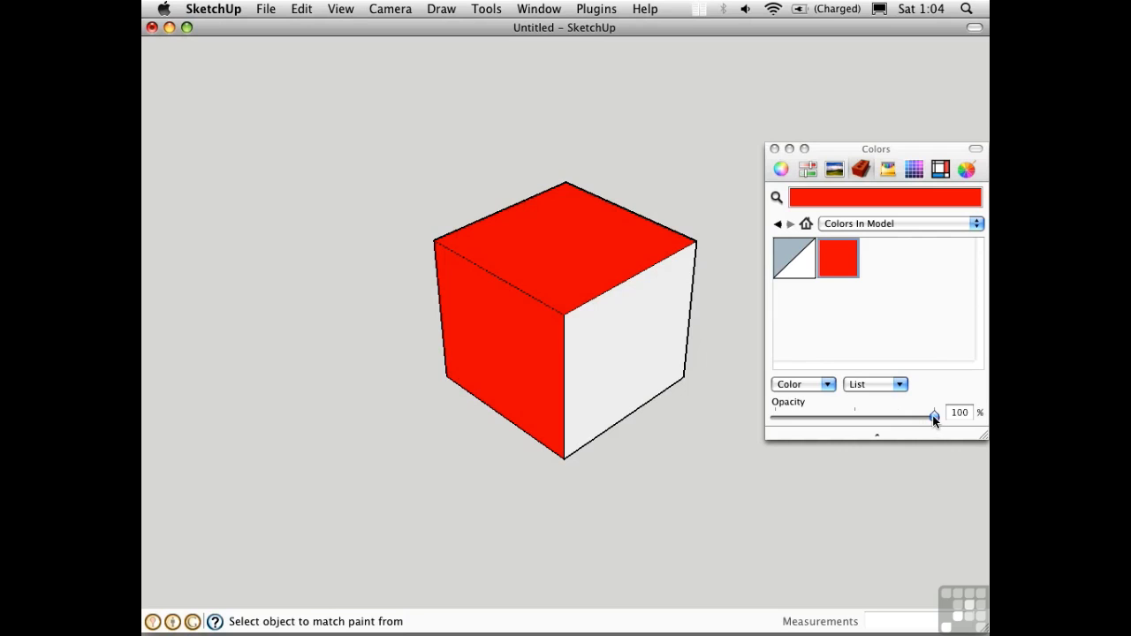
pyautogui.moveTo(934, 419)
pyautogui.mouseDown()
pyautogui.moveTo(868, 418)
pyautogui.moveTo(935, 417)
pyautogui.mouseUp()
# Edit the red Material1 and lower its opacity to about 63%
pyautogui.doubleClick(839, 256)
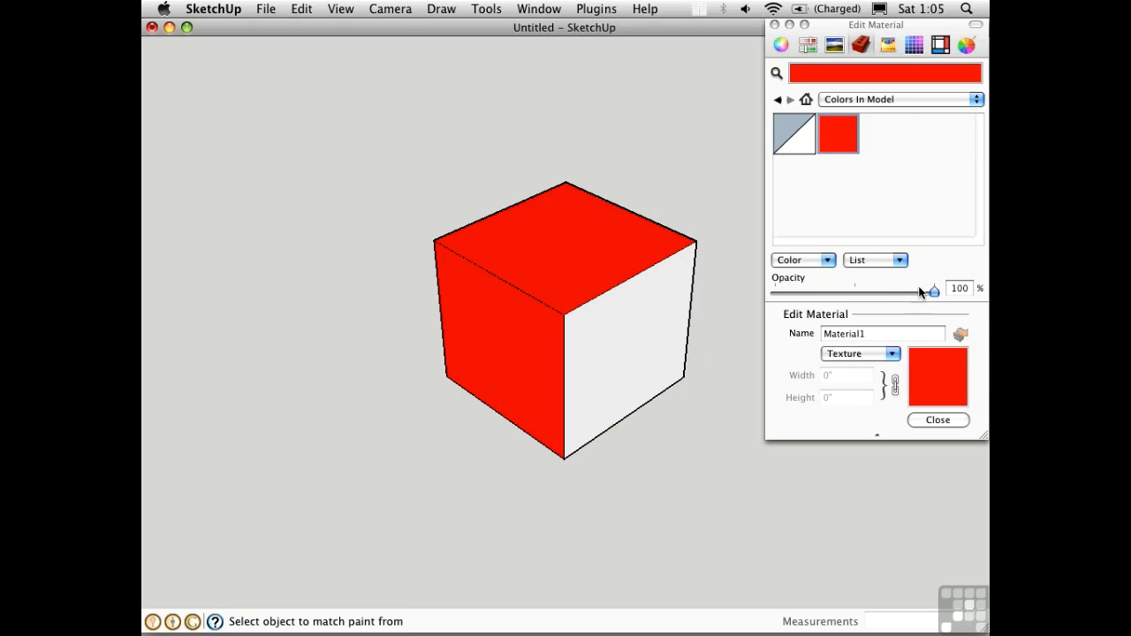
pyautogui.moveTo(932, 291); pyautogui.dragTo(874, 297)
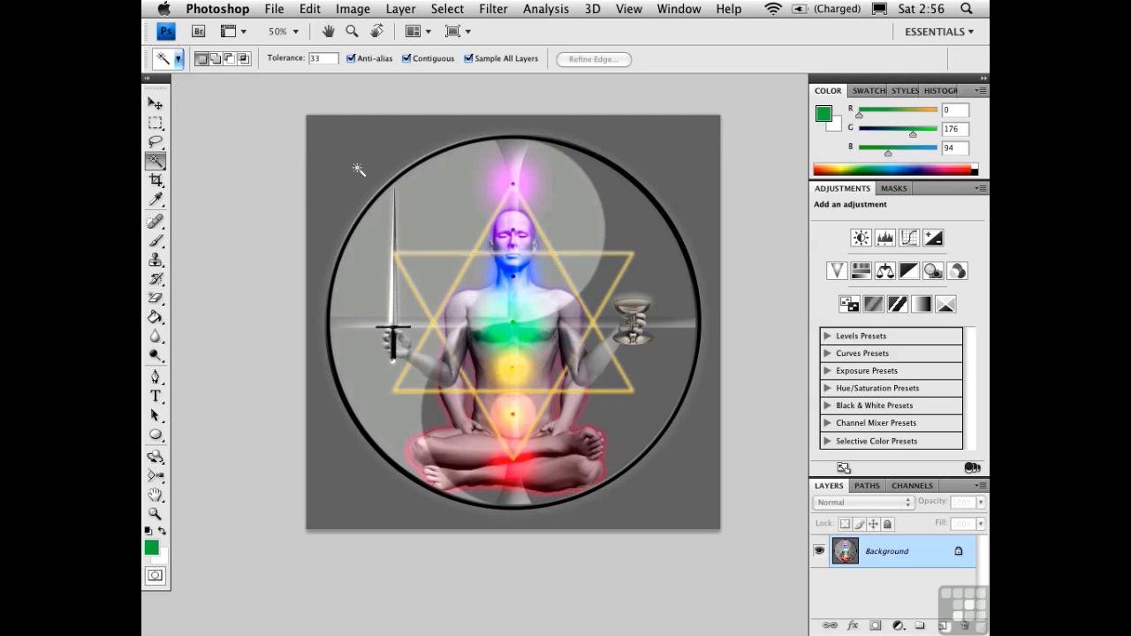
# Select the grey background around the circle with Magic Wand and add a new Alpha 1 channel
pyautogui.click(364, 172)
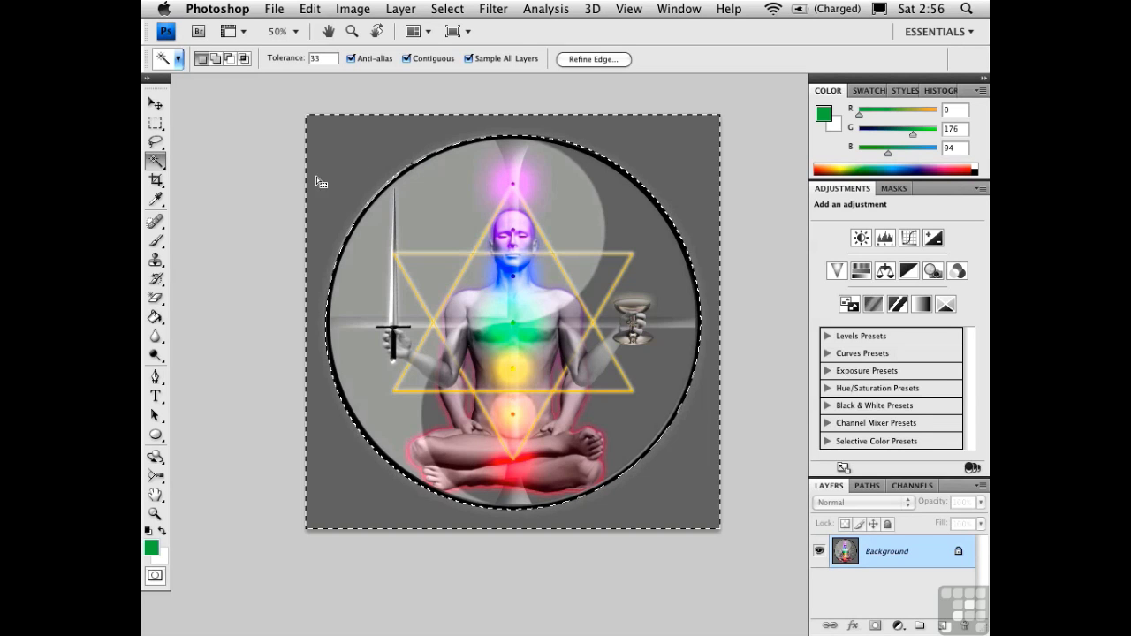
pyautogui.click(912, 488)
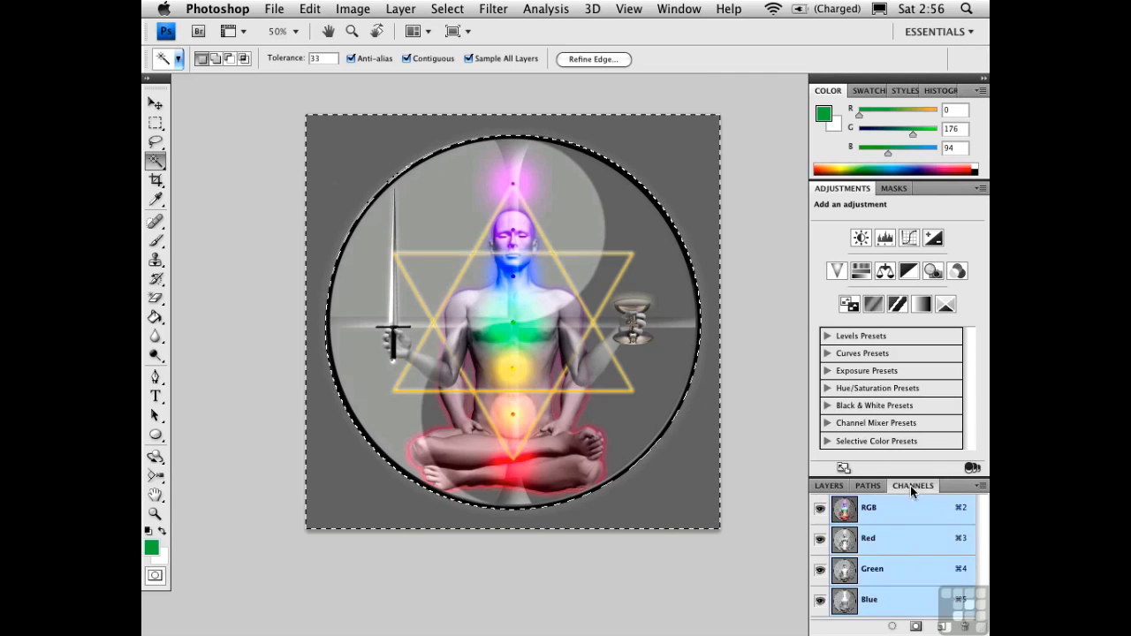
pyautogui.click(943, 627)
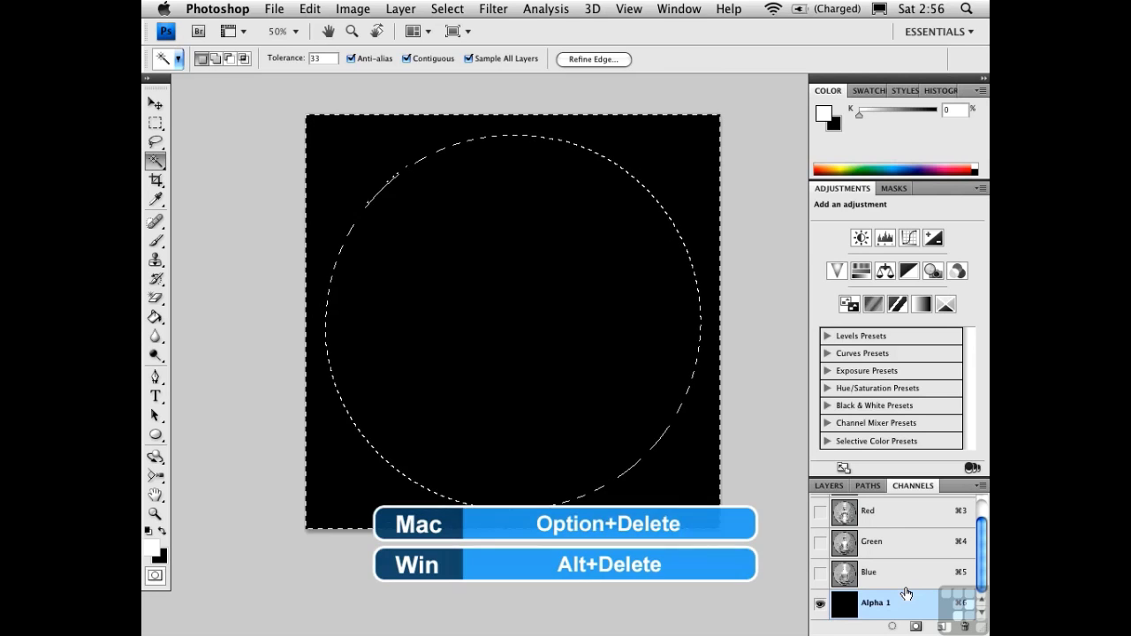
# Fill the background selection white in Alpha 1, deselect, and invert it into a white circle on black
pyautogui.hotkey('alt', 'Delete')
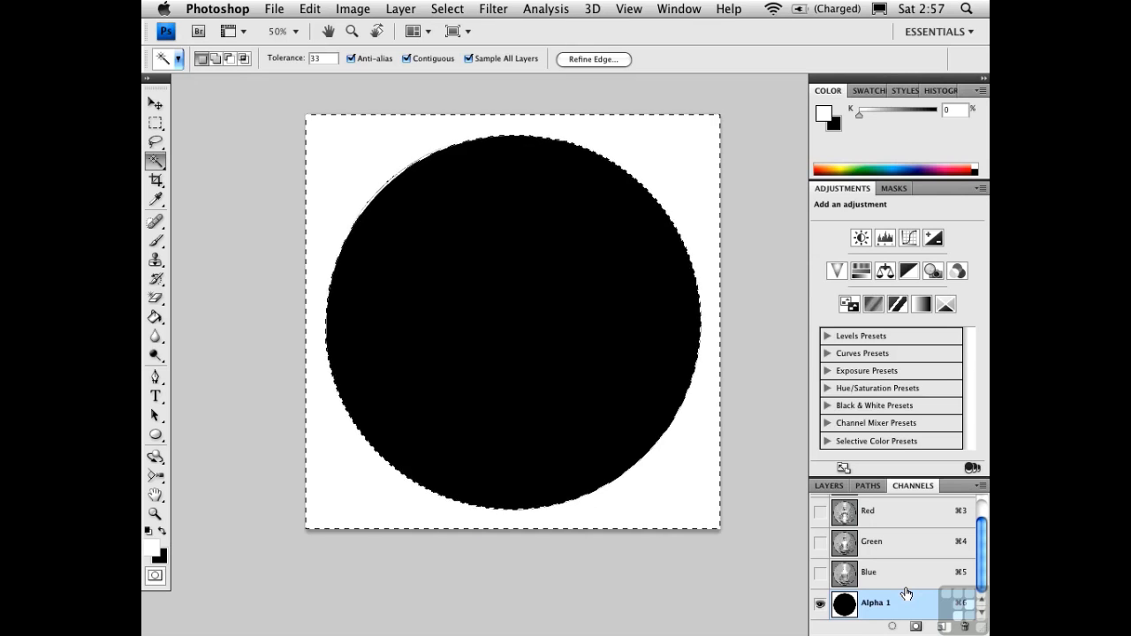
pyautogui.press('super+d')
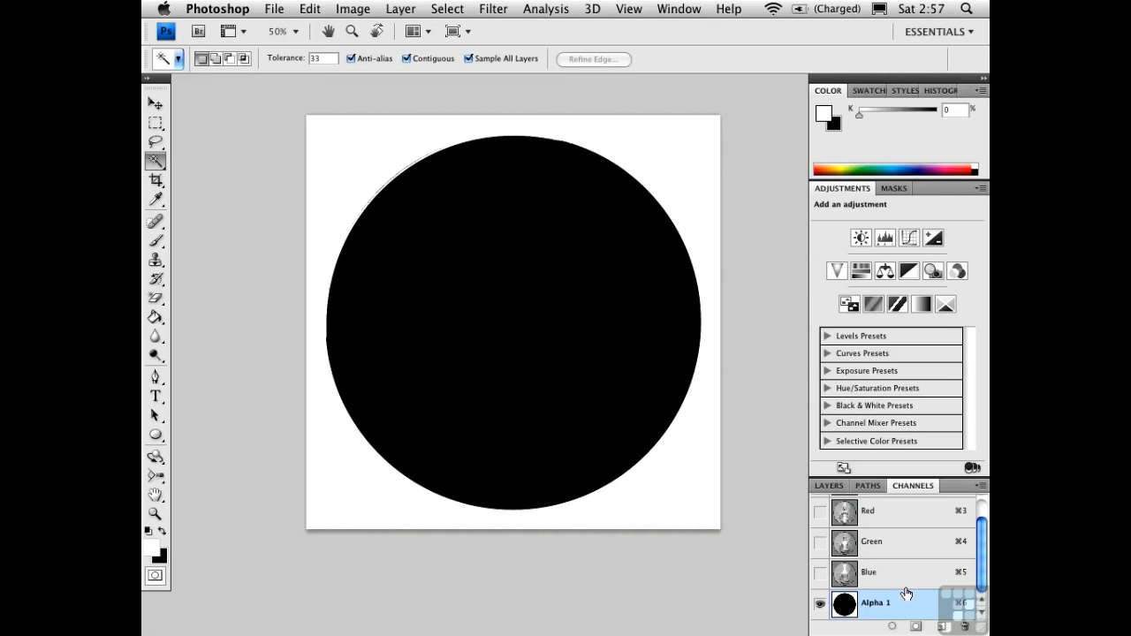
pyautogui.press('super+i')
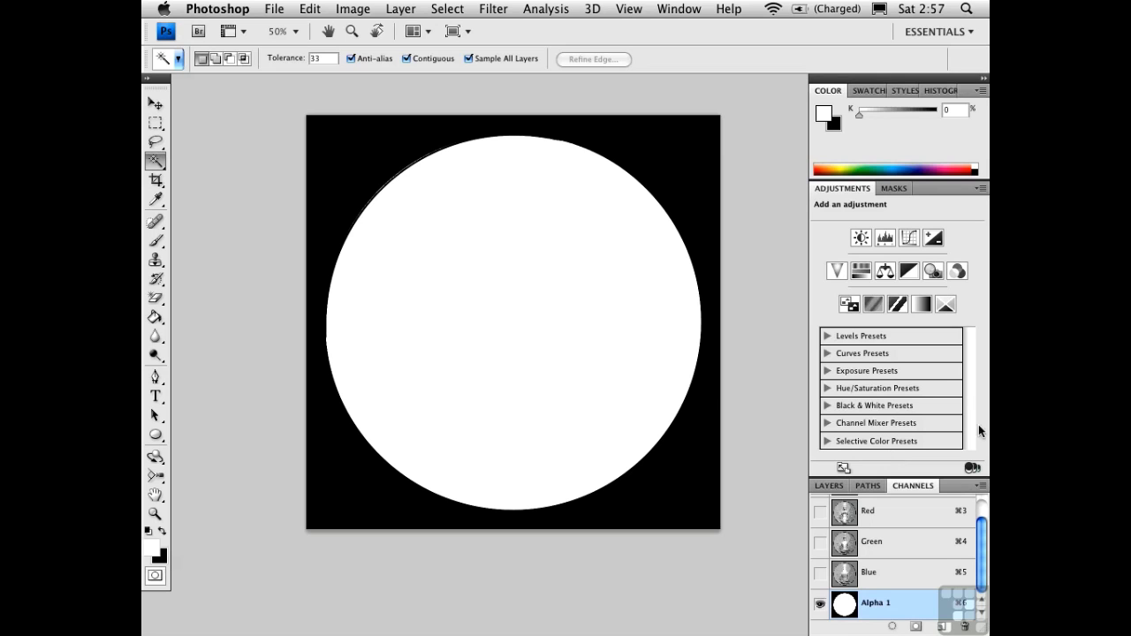
pyautogui.scroll(2, 981, 513)
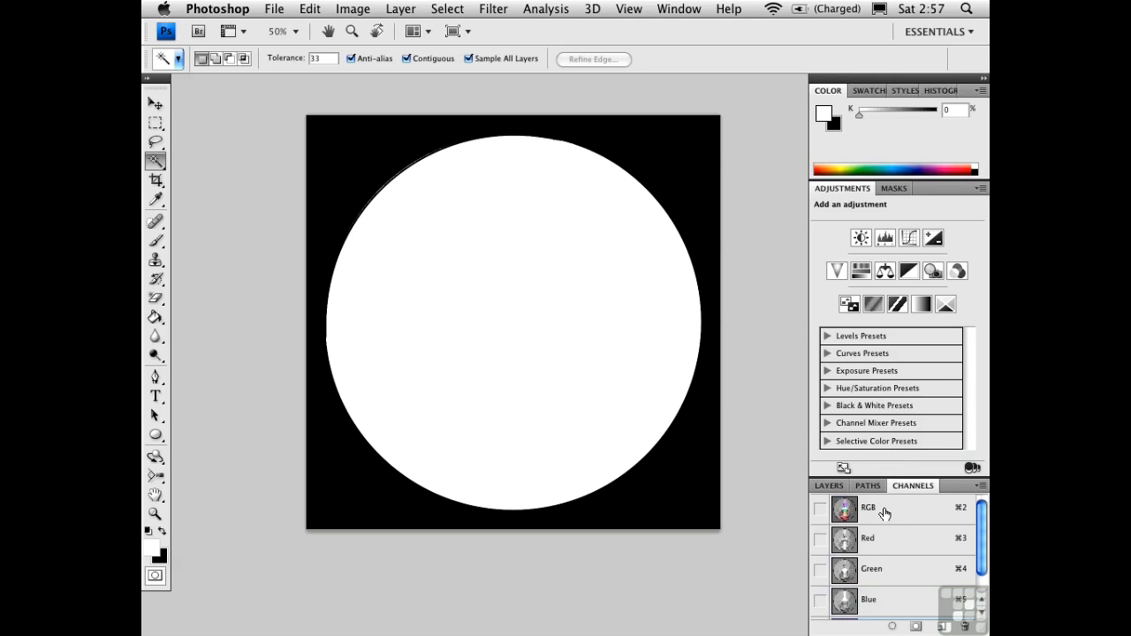
# Save the RGB image with alpha channels as SwordChalice.psd on the Desktop, replacing the existing file
pyautogui.click(881, 515)
pyautogui.click(275, 9)
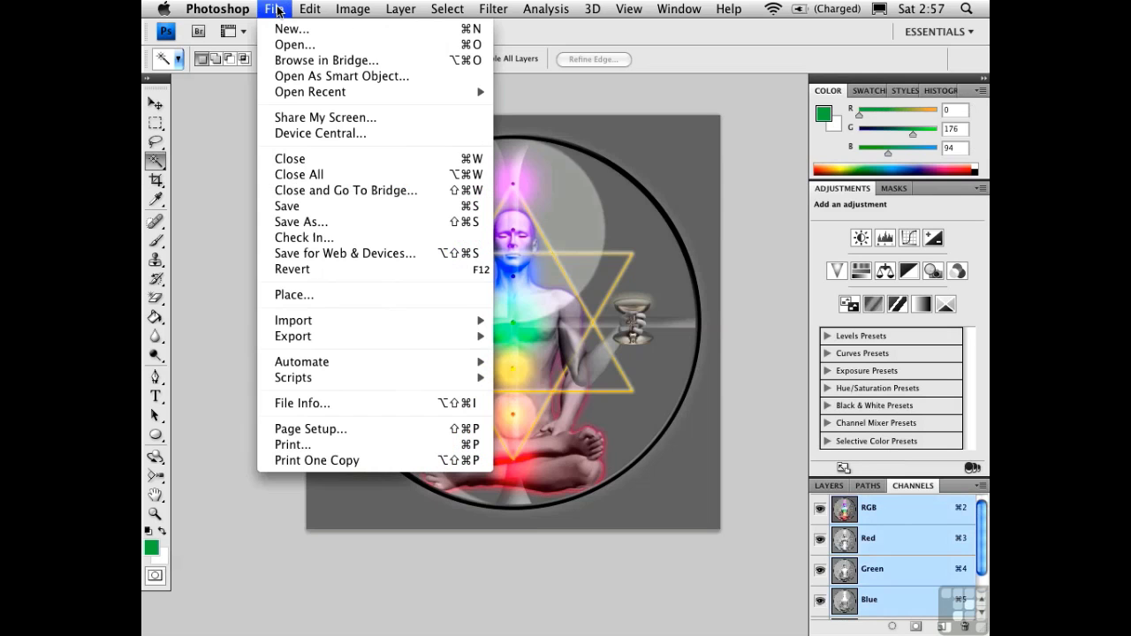
pyautogui.click(290, 222)
pyautogui.click(311, 244)
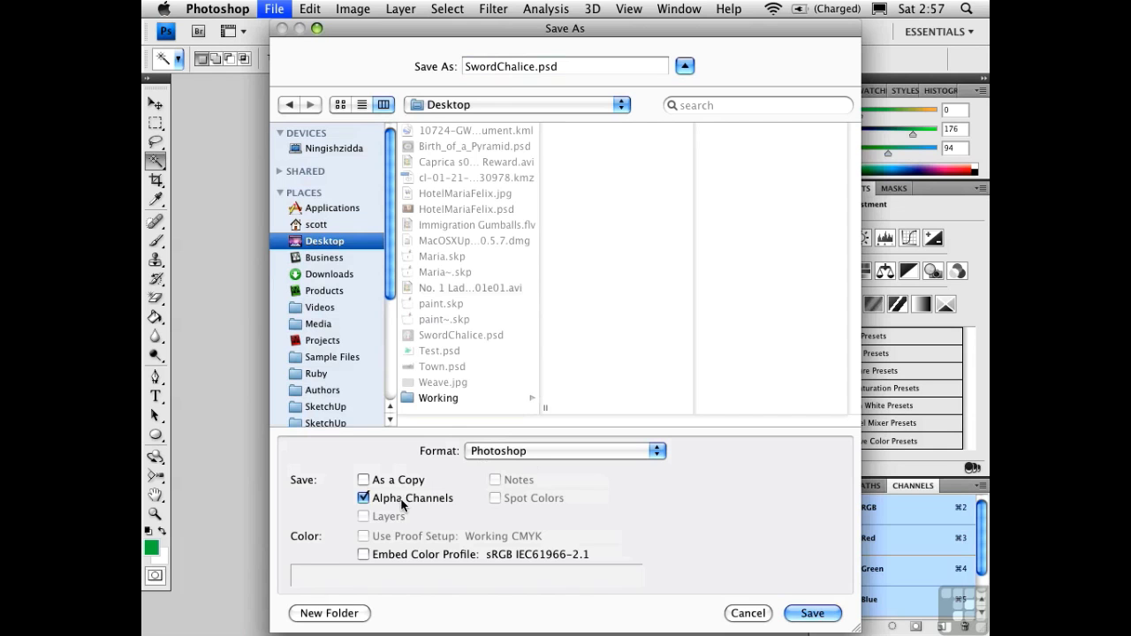
pyautogui.click(787, 615)
pyautogui.click(670, 141)
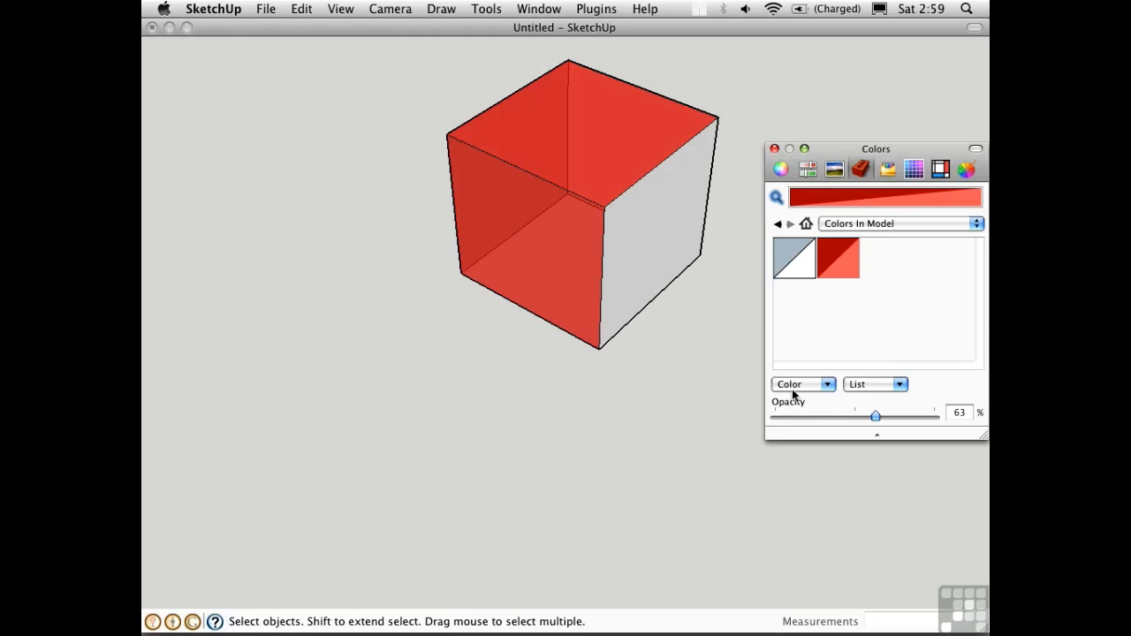
# Create a new SwordChalice texture from SwordChalice.psd at the default 3' by 3' size
pyautogui.click(793, 384)
pyautogui.click(804, 441)
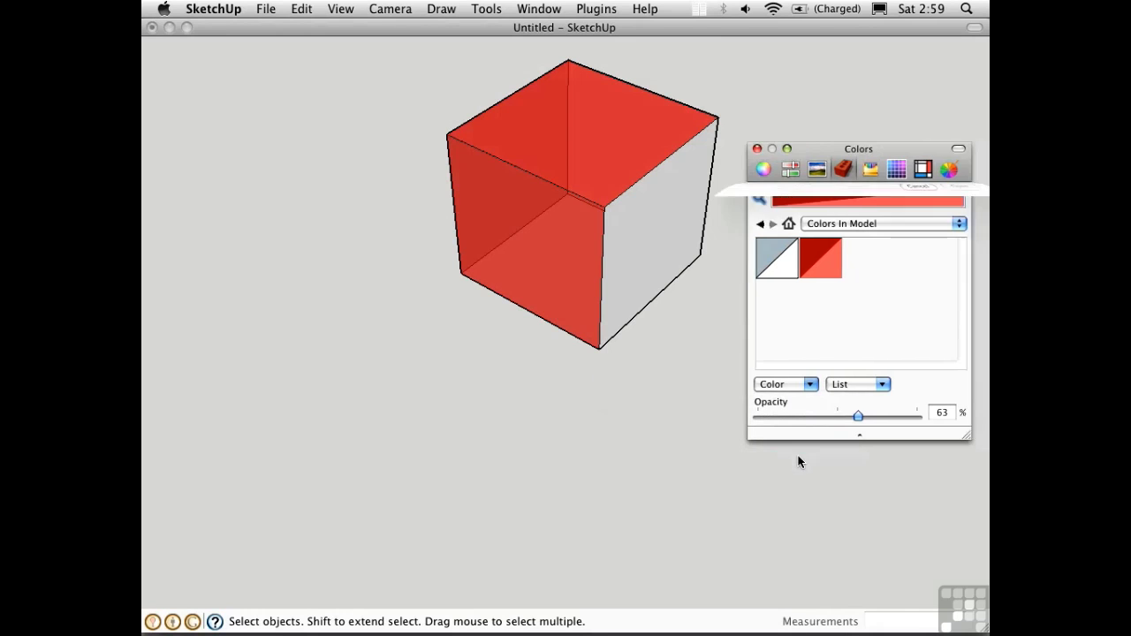
pyautogui.click(723, 433)
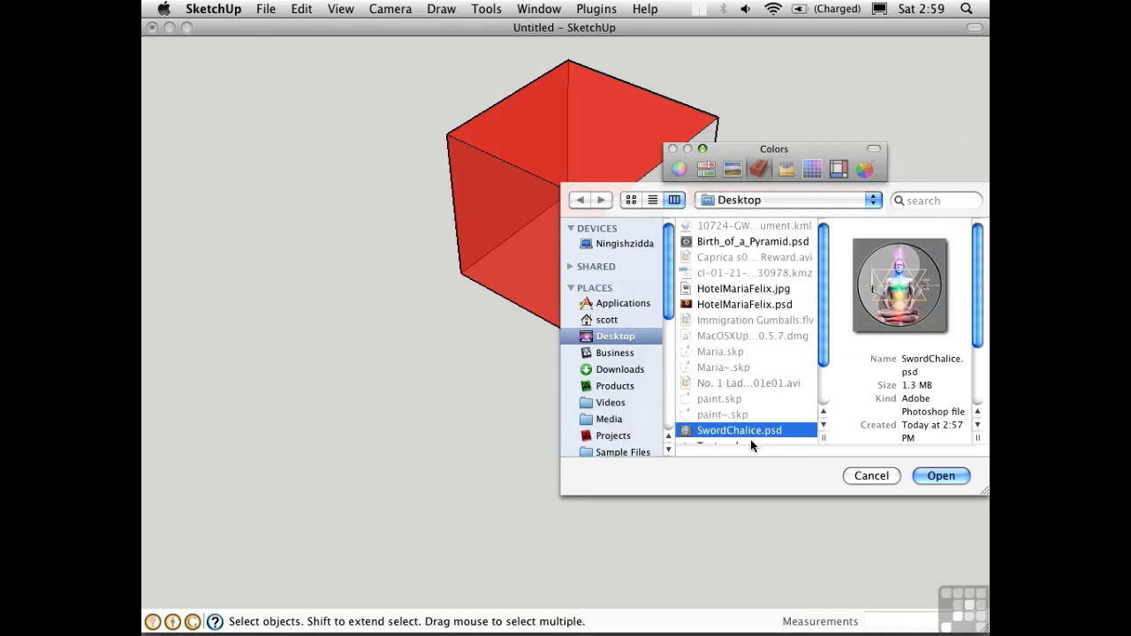
pyautogui.click(928, 479)
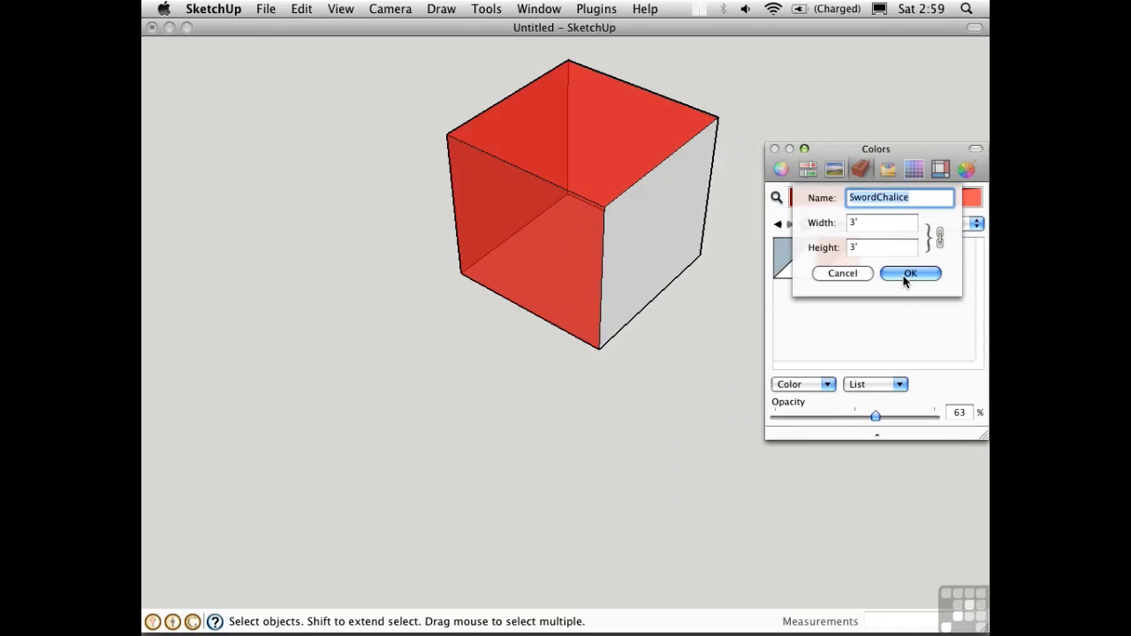
pyautogui.press('Return')
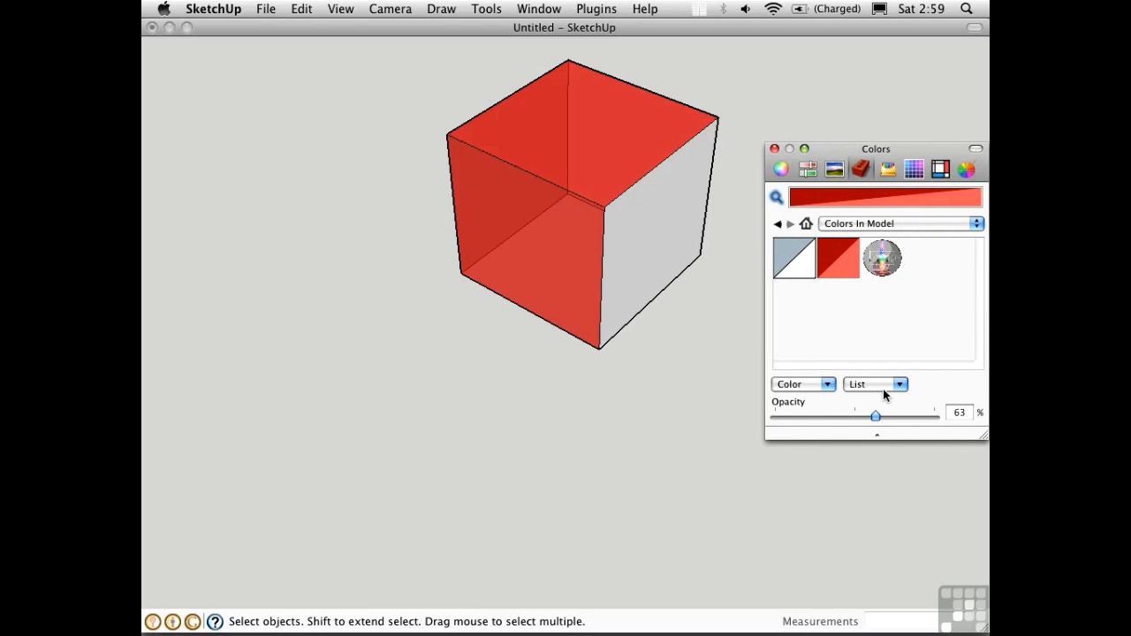
# Paint the cube's top face with the SwordChalice texture and zoom in to view it
pyautogui.click(881, 265)
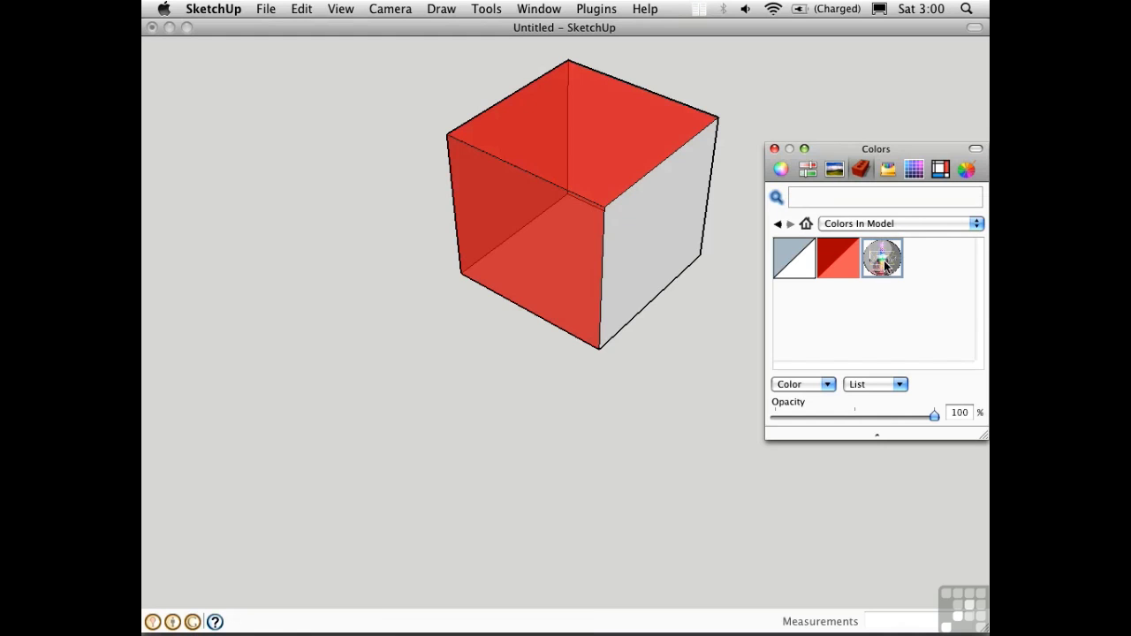
pyautogui.click(599, 135)
pyautogui.moveTo(575, 209); pyautogui.dragTo(525, 357, button='middle')
pyautogui.press('z')
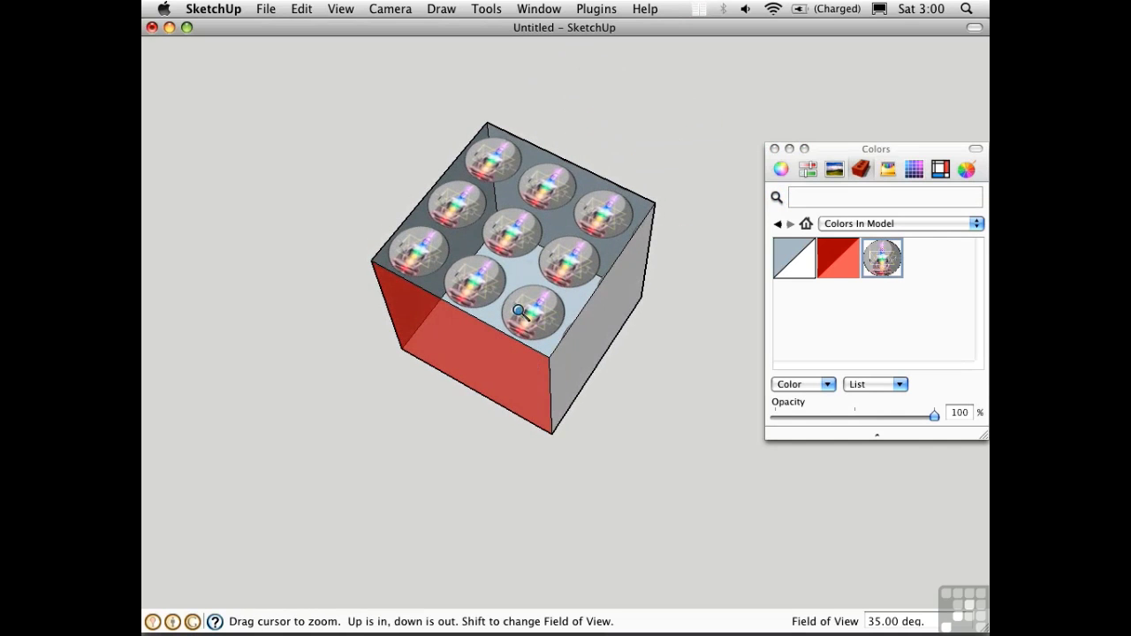
pyautogui.moveTo(525, 308); pyautogui.dragTo(501, 163)
pyautogui.moveTo(485, 259)
pyautogui.mouseDown(button='middle')
pyautogui.moveTo(513, 319)
pyautogui.moveTo(523, 311)
pyautogui.moveTo(491, 244)
pyautogui.mouseUp(button='middle')
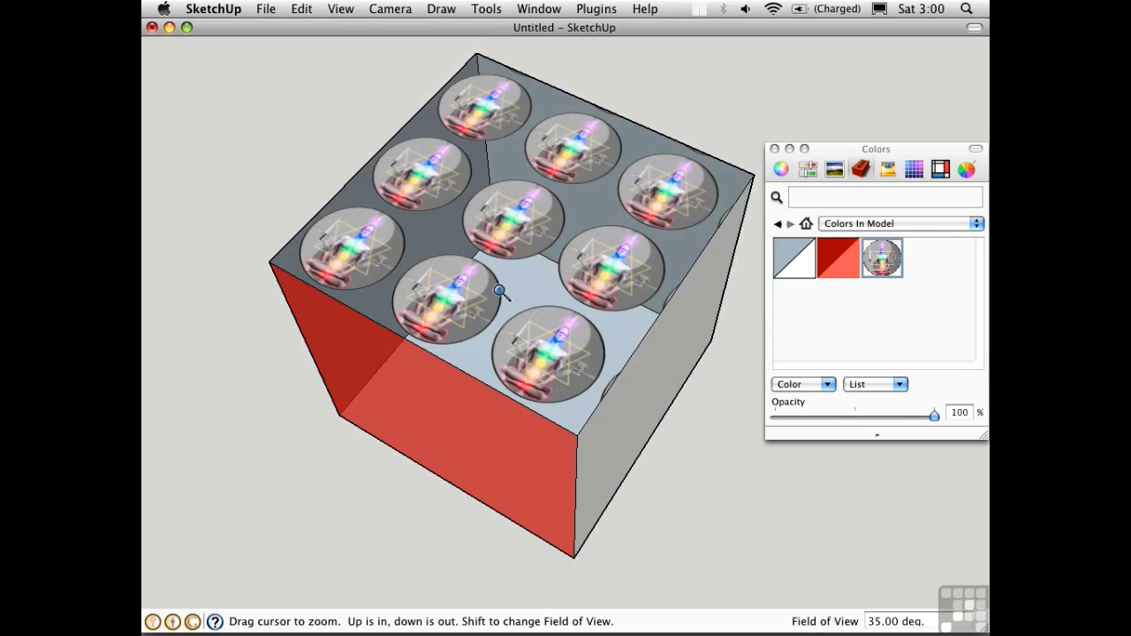
pyautogui.press('b')
# Reposition the texture on the top face so one circle sits on it
pyautogui.rightClick(473, 199)
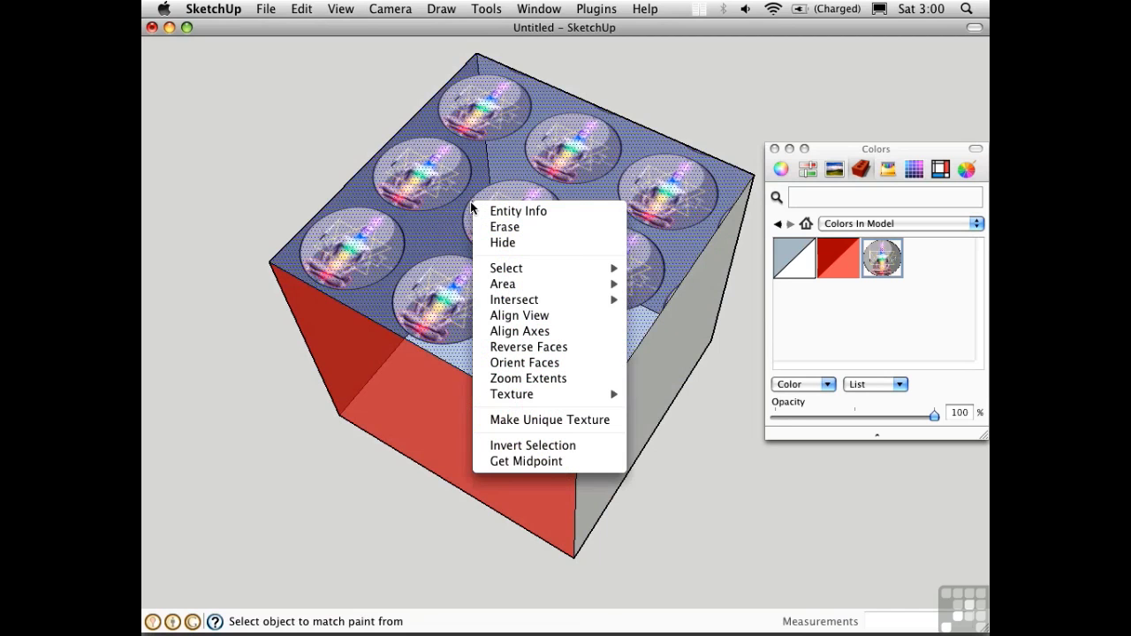
pyautogui.moveTo(513, 395)
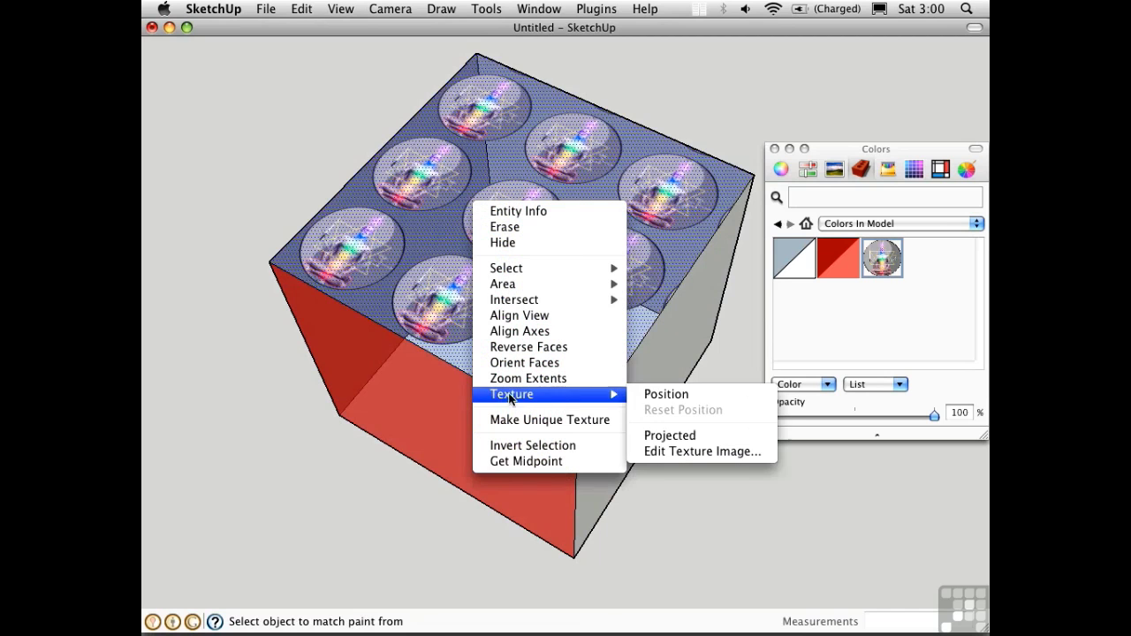
pyautogui.click(654, 394)
pyautogui.moveTo(428, 225); pyautogui.dragTo(264, 256)
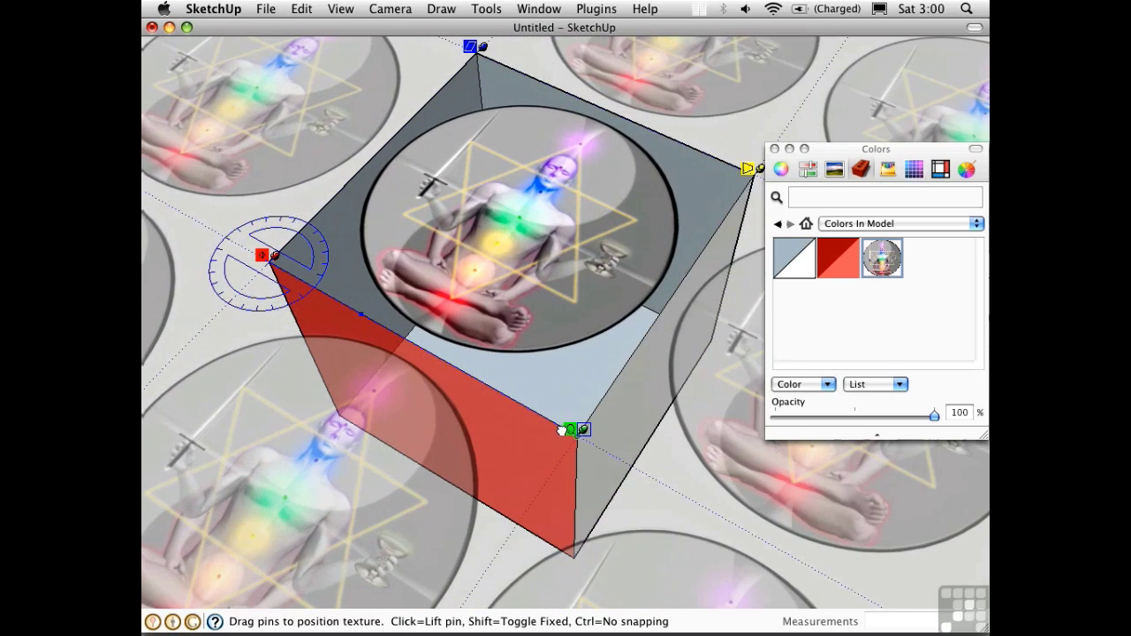